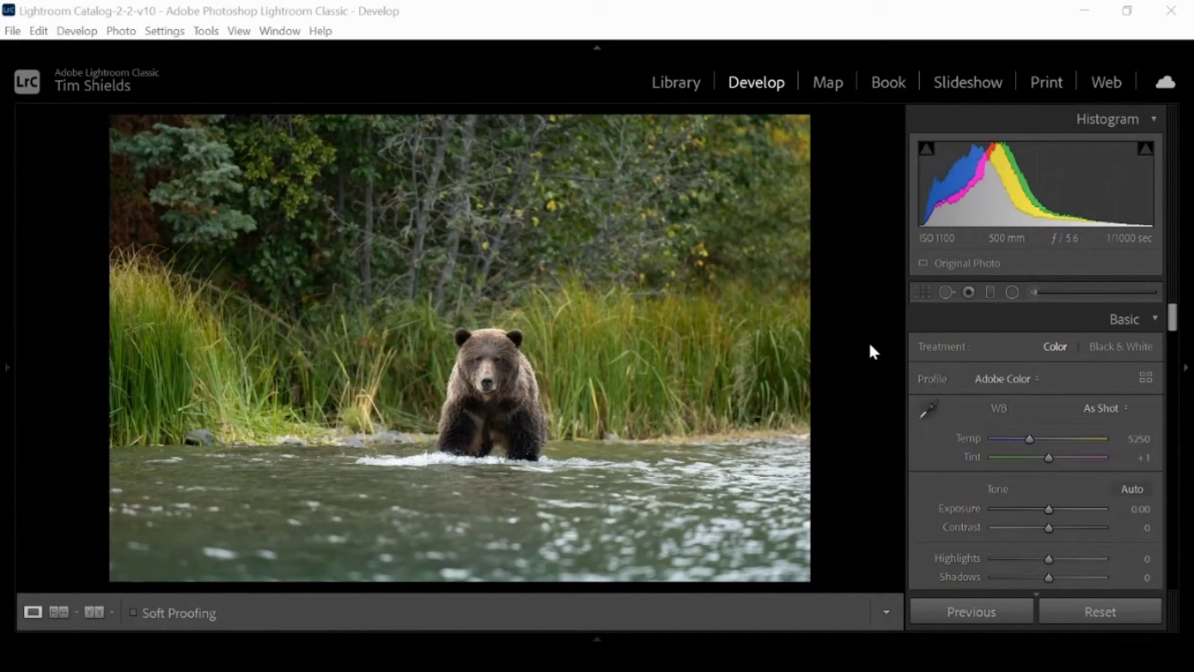
# Crop the photo tightly around the bear, keeping the original aspect ratio and the bear near the center of the frame
pyautogui.click(923, 291)
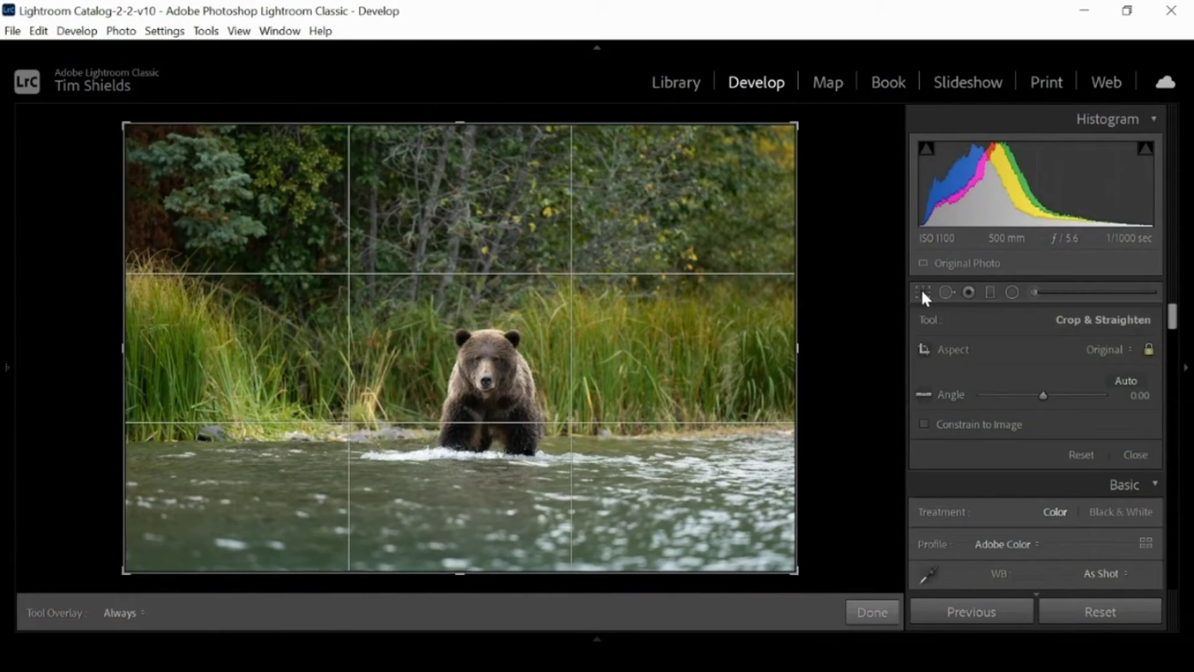
pyautogui.moveTo(125, 125); pyautogui.dragTo(336, 274)
pyautogui.moveTo(386, 307); pyautogui.dragTo(568, 400)
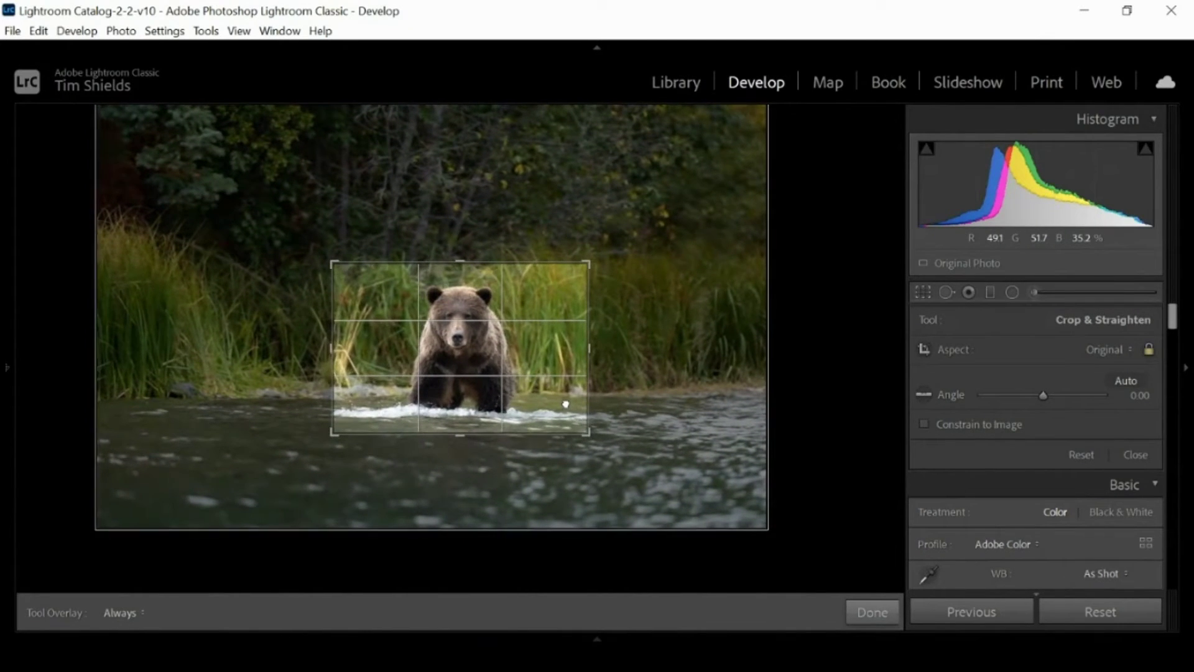
pyautogui.click(873, 612)
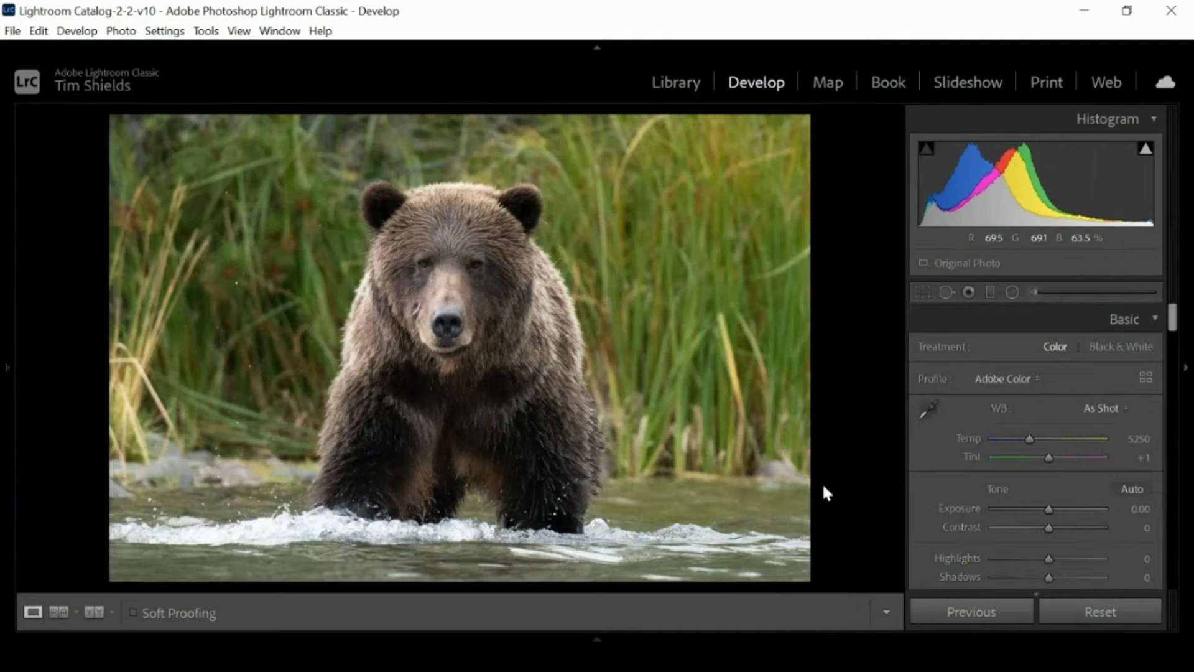
# Try the Cloudy white balance preset on the photo and settle on Daylight
pyautogui.click(1119, 409)
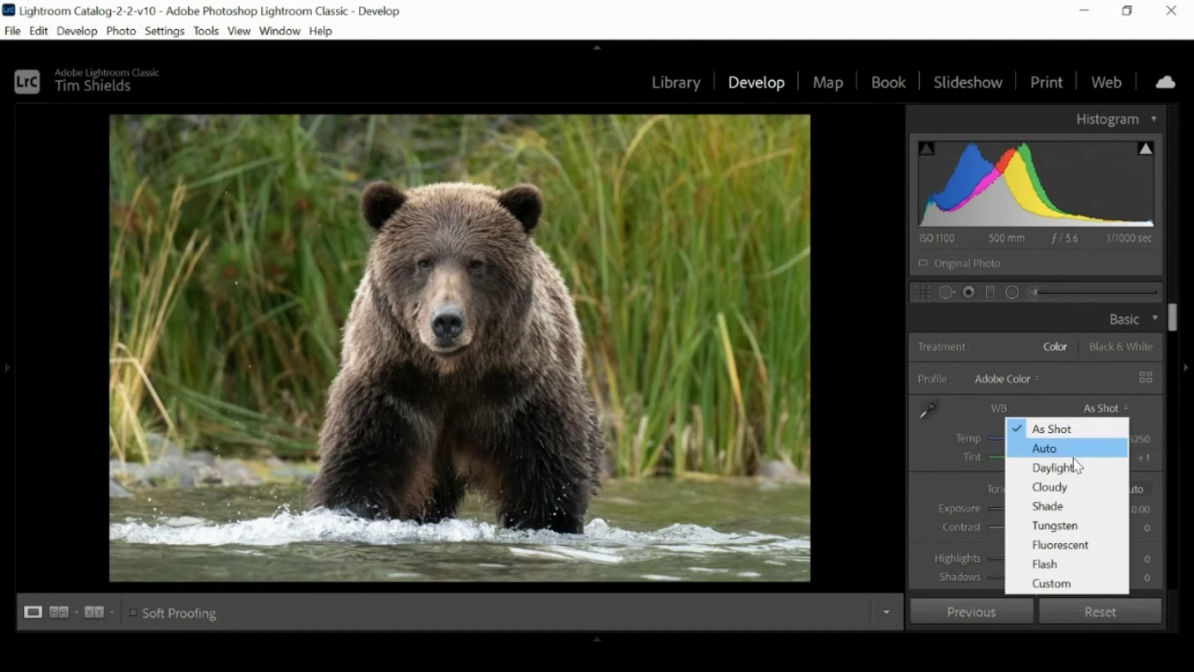
pyautogui.click(1062, 486)
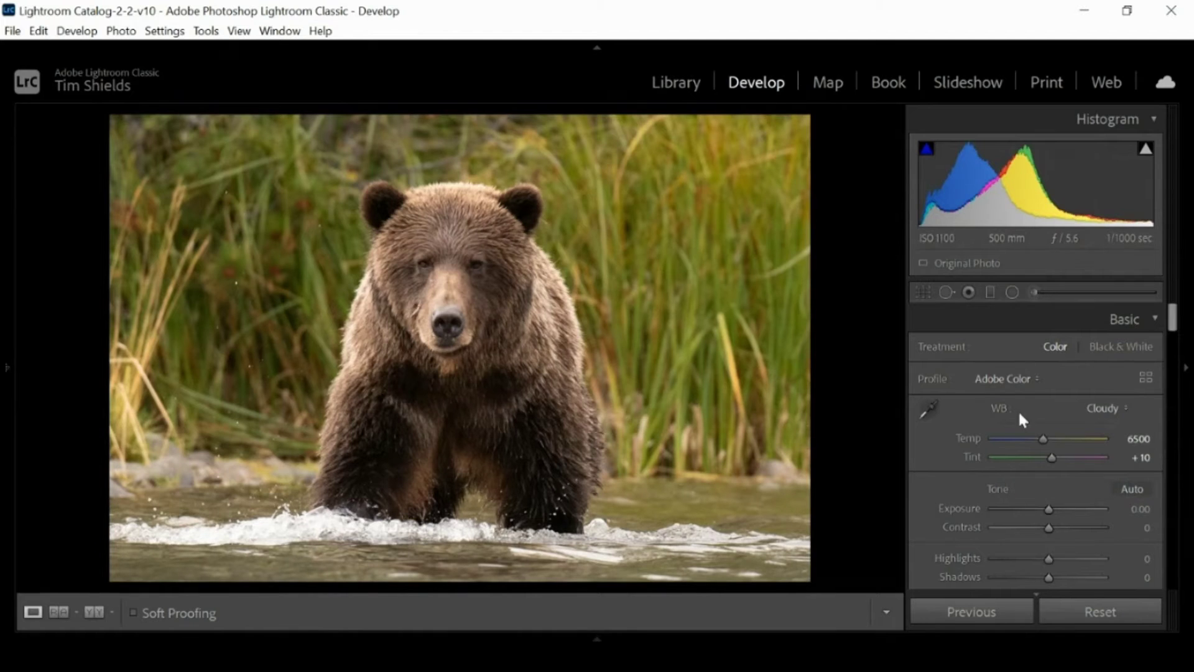
pyautogui.click(1111, 414)
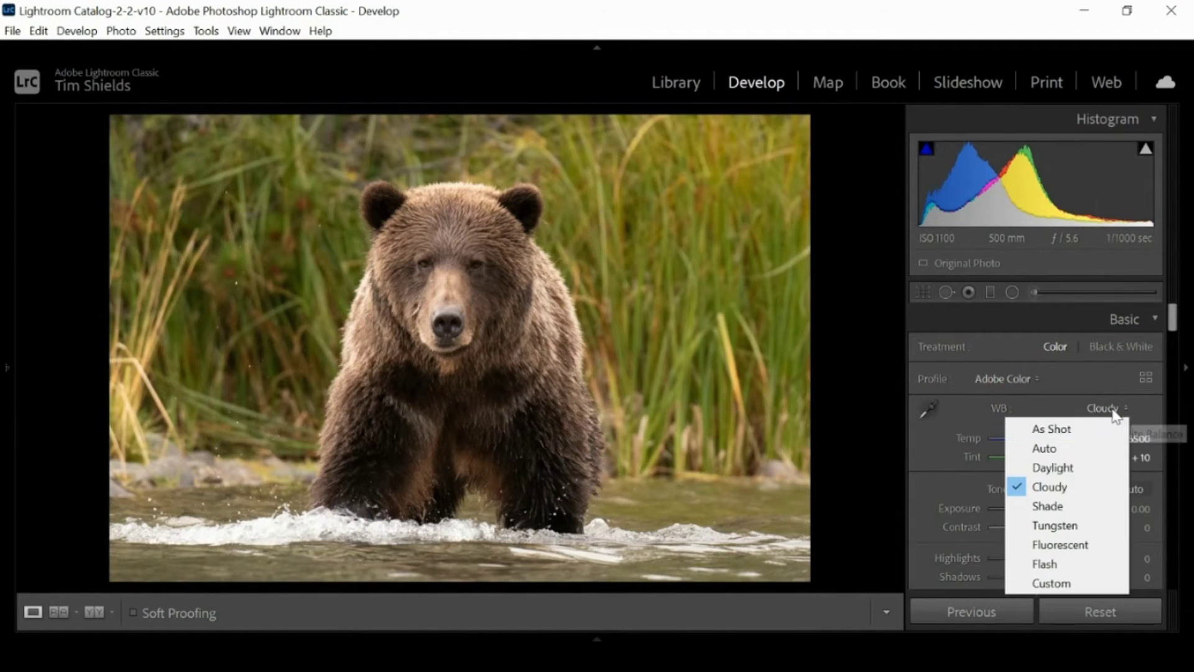
pyautogui.click(1070, 471)
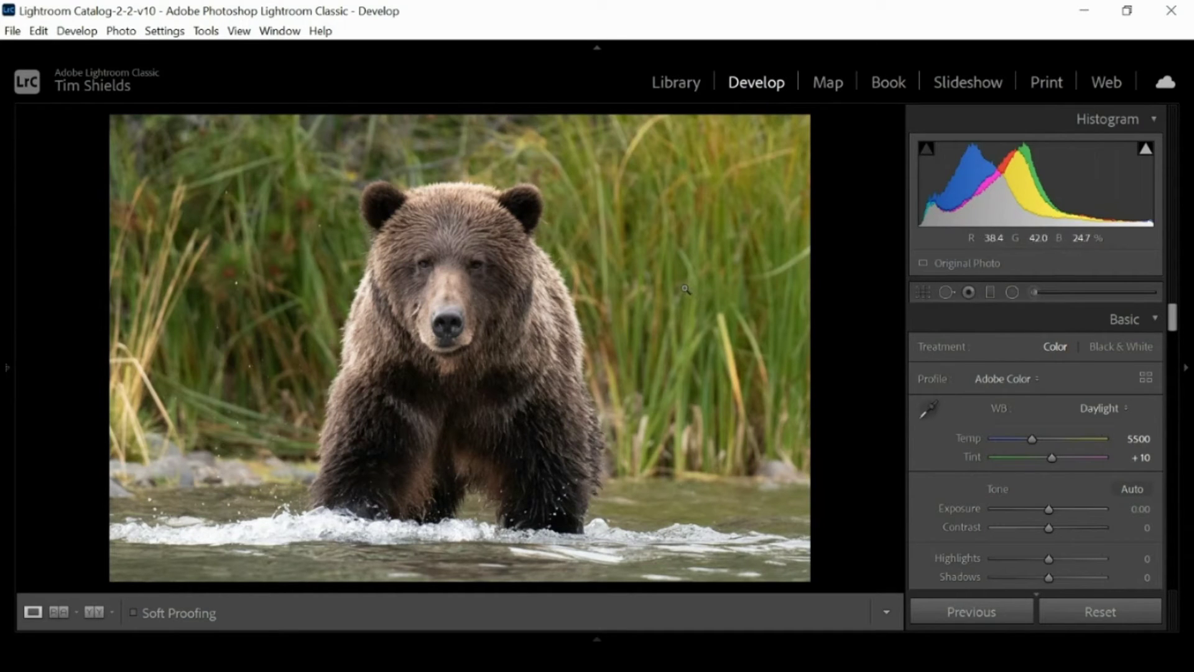
# Reduce the green saturation to -32 to mute the grass behind the bear
pyautogui.moveTo(1172, 328); pyautogui.dragTo(1173, 404)
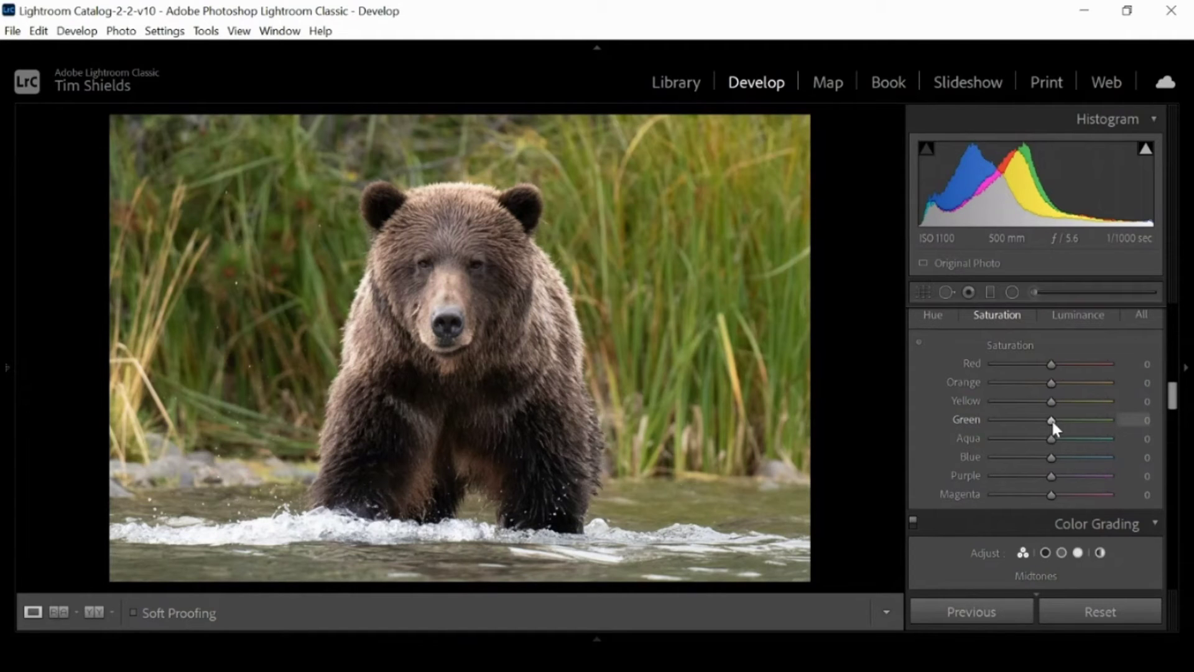
pyautogui.moveTo(1054, 422)
pyautogui.mouseDown()
pyautogui.moveTo(1124, 423)
pyautogui.moveTo(1033, 421)
pyautogui.mouseUp()
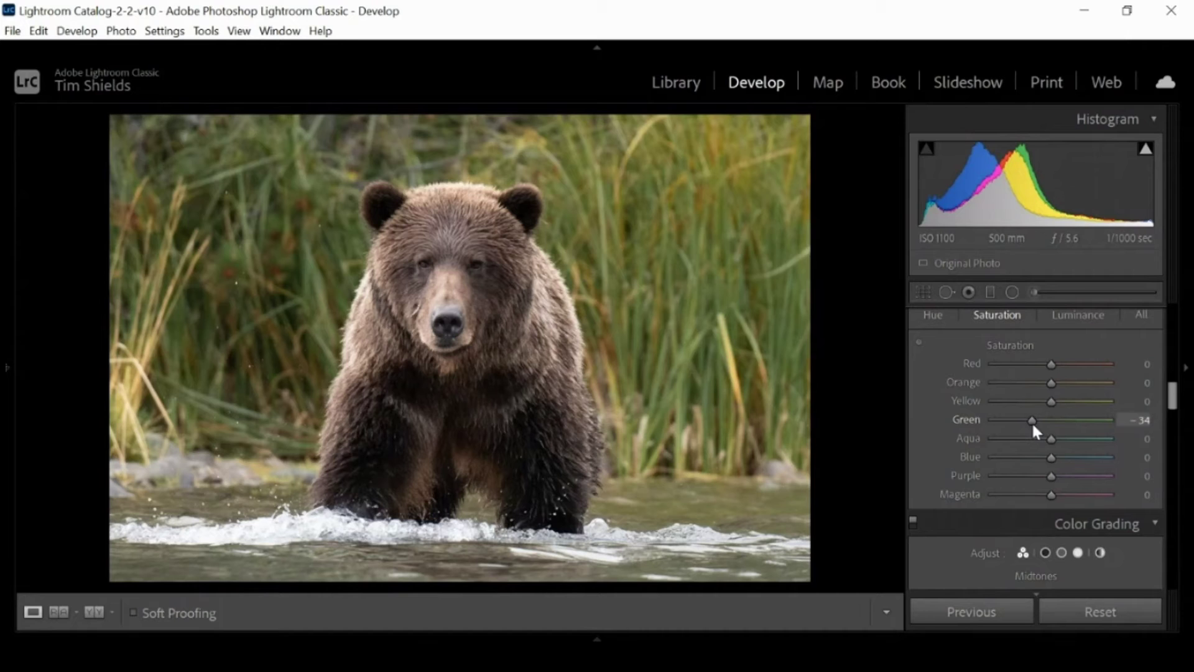
pyautogui.moveTo(1033, 421); pyautogui.dragTo(1051, 423)
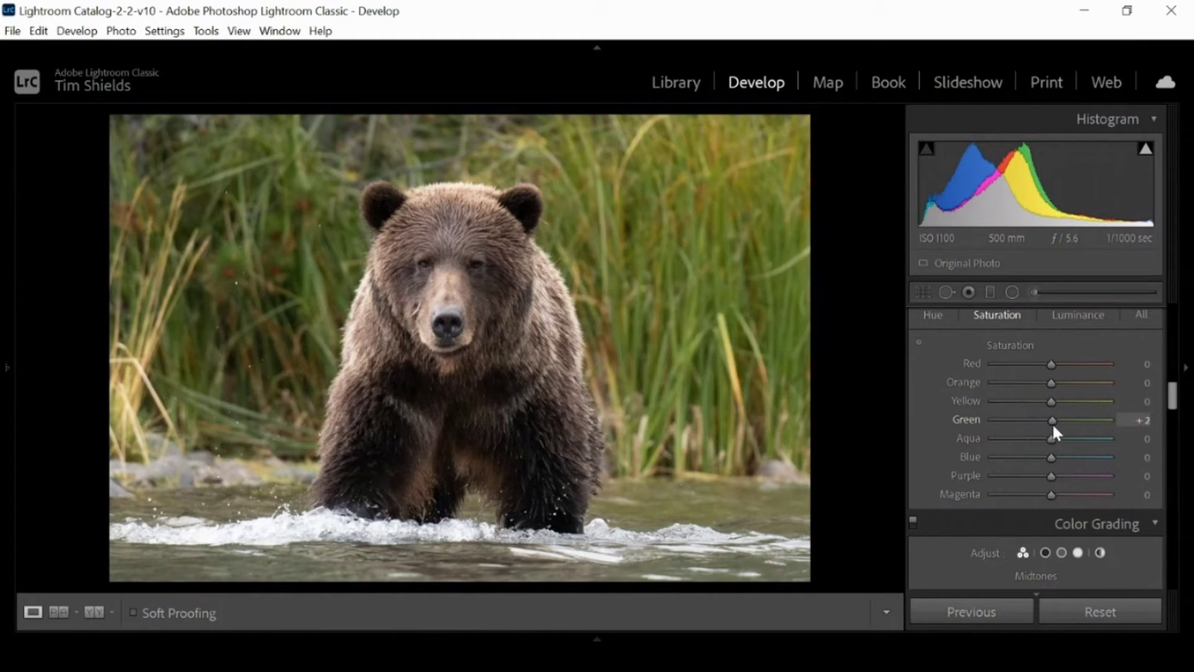
pyautogui.doubleClick(1053, 425)
pyautogui.moveTo(1051, 424); pyautogui.dragTo(1032, 423)
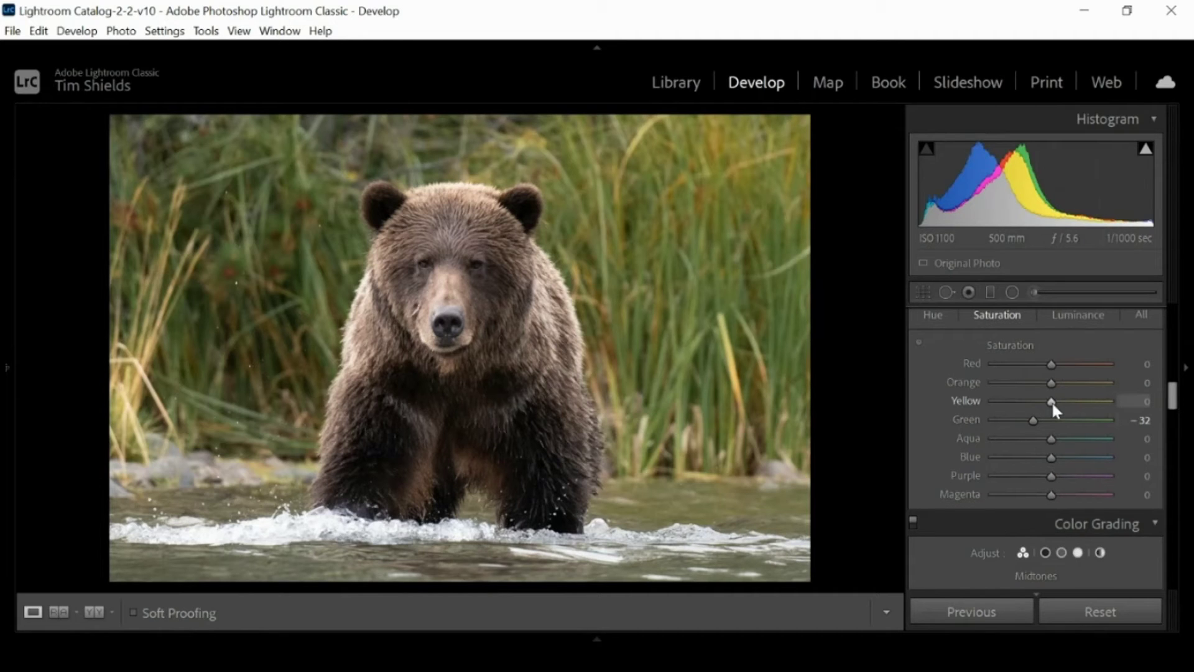
# Set the yellow saturation to -30 and raise the orange saturation to +51 to warm the bear's fur
pyautogui.moveTo(1051, 401); pyautogui.dragTo(1033, 405)
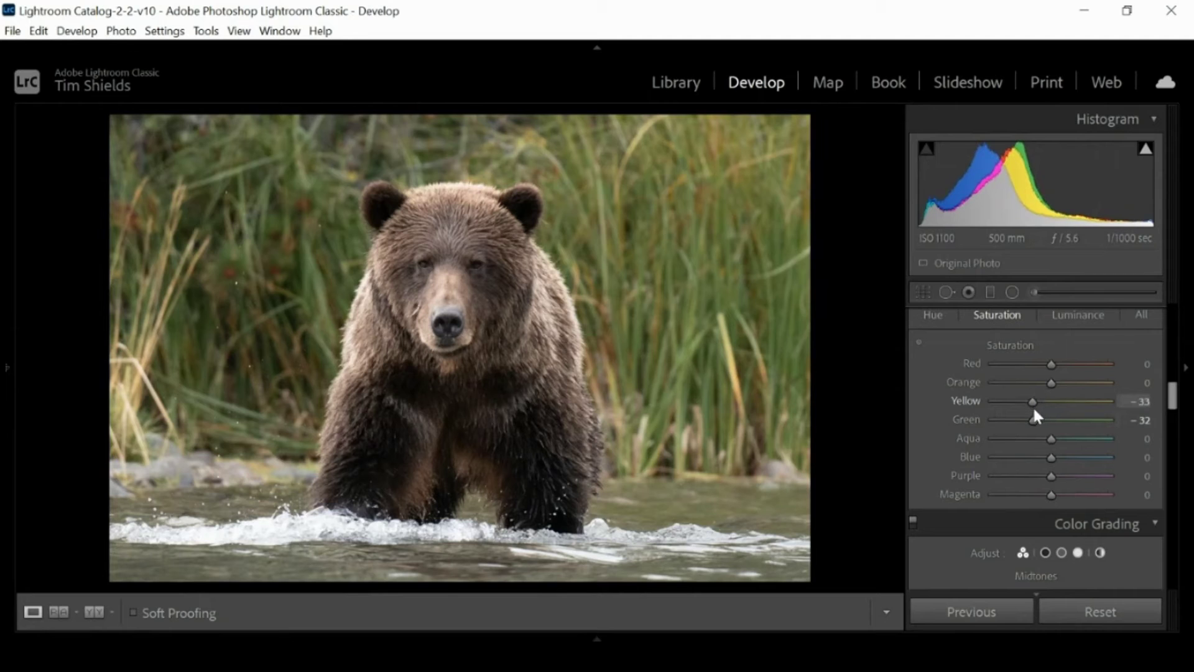
pyautogui.moveTo(1035, 409); pyautogui.dragTo(1036, 409)
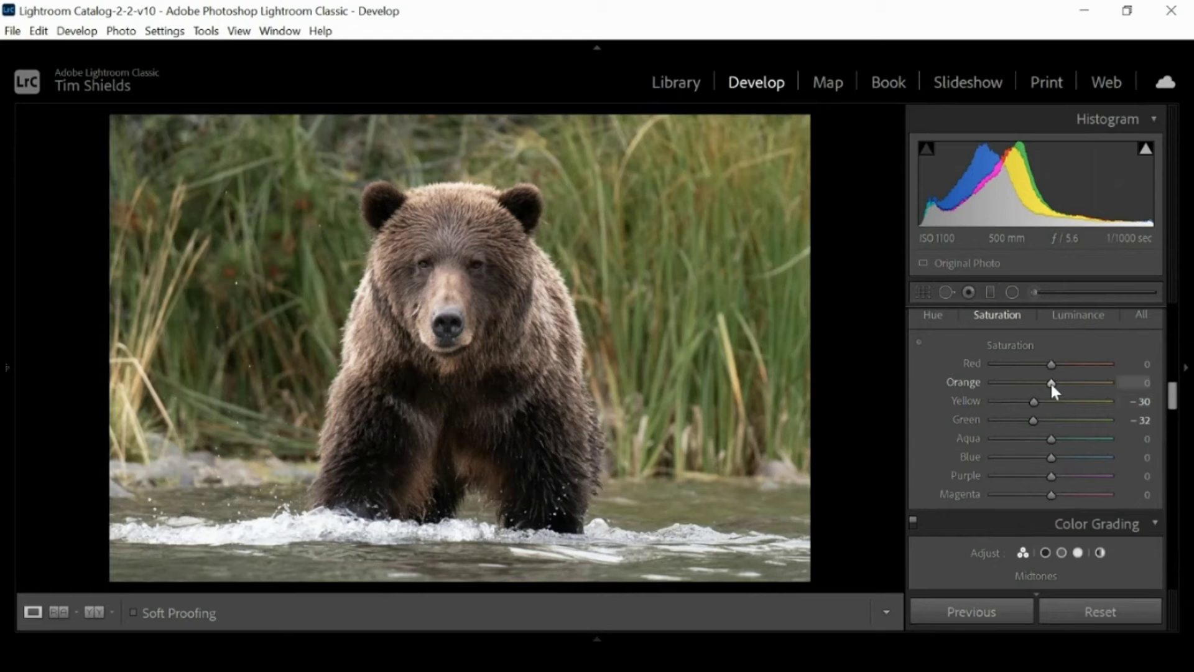
pyautogui.moveTo(1052, 385); pyautogui.dragTo(1081, 399)
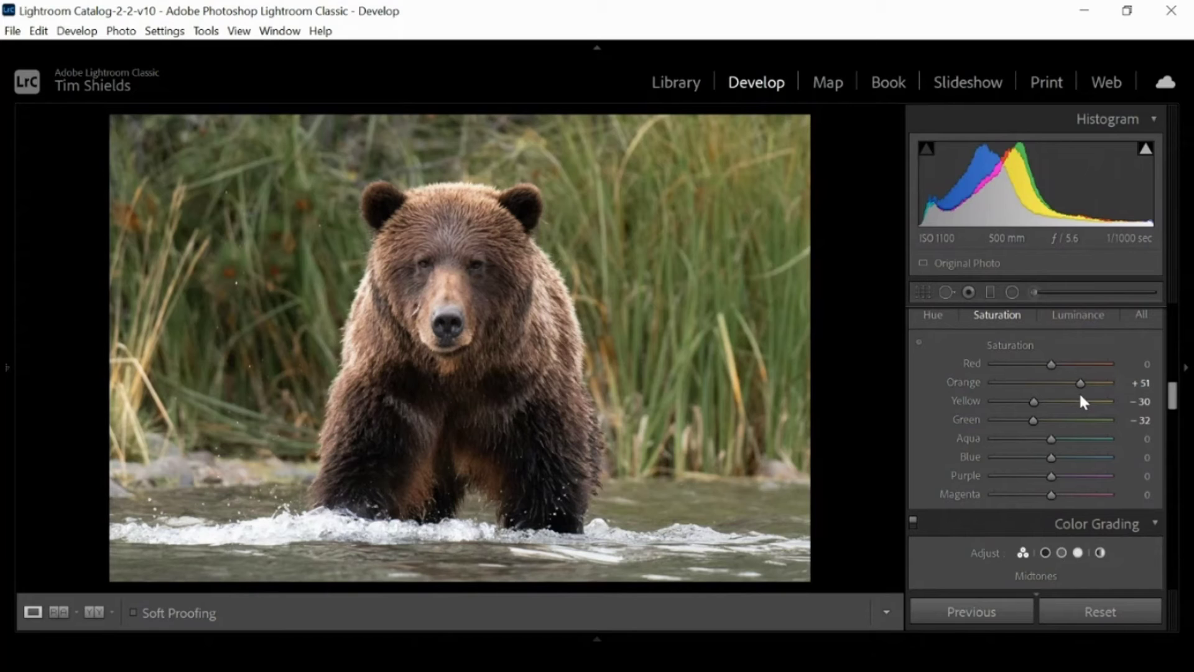
# Darken the whole photo by lowering the exposure to -2.37
pyautogui.moveTo(1176, 400); pyautogui.dragTo(1175, 335)
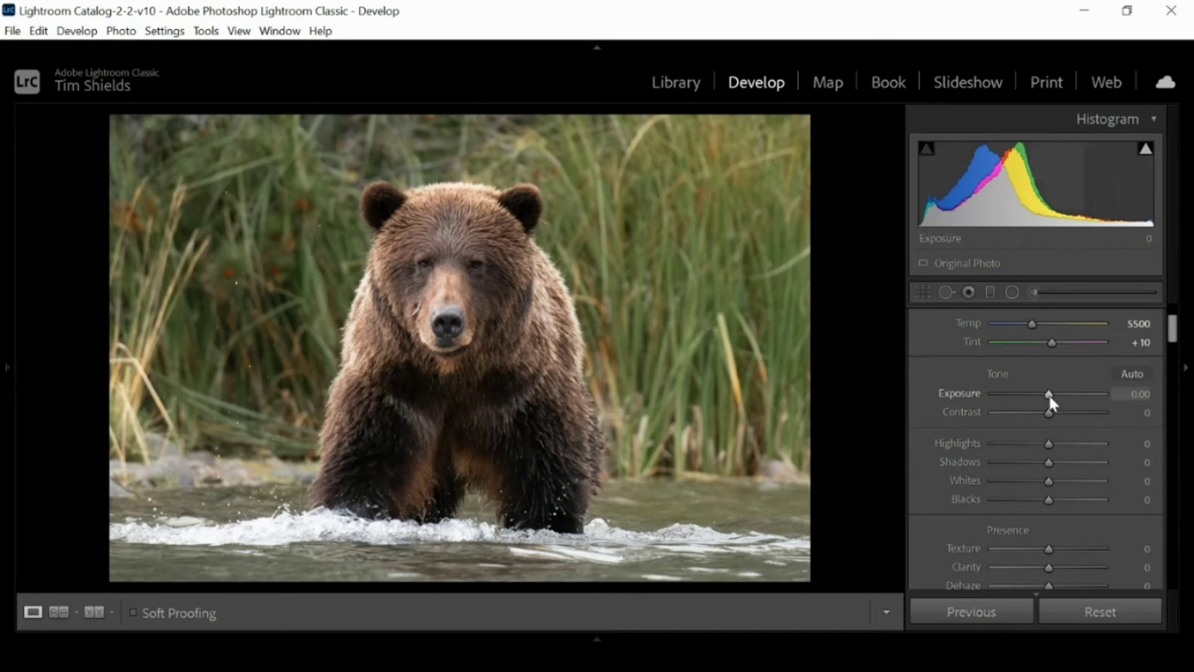
pyautogui.moveTo(1049, 394); pyautogui.dragTo(1024, 398)
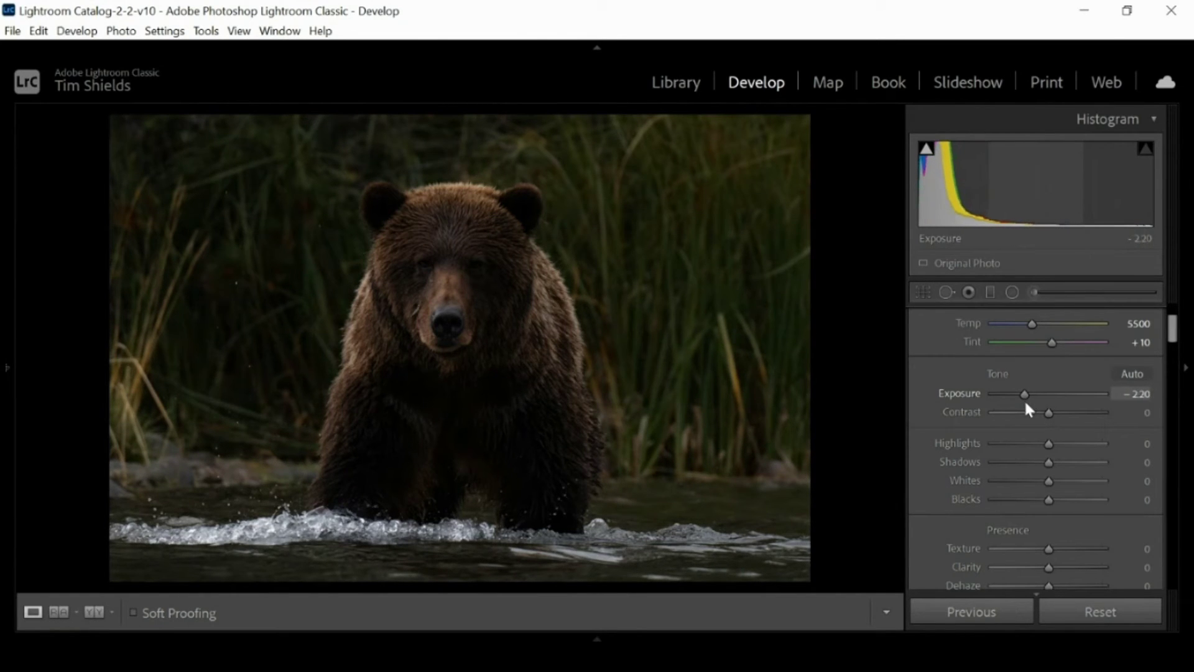
pyautogui.moveTo(1024, 398); pyautogui.dragTo(1021, 403)
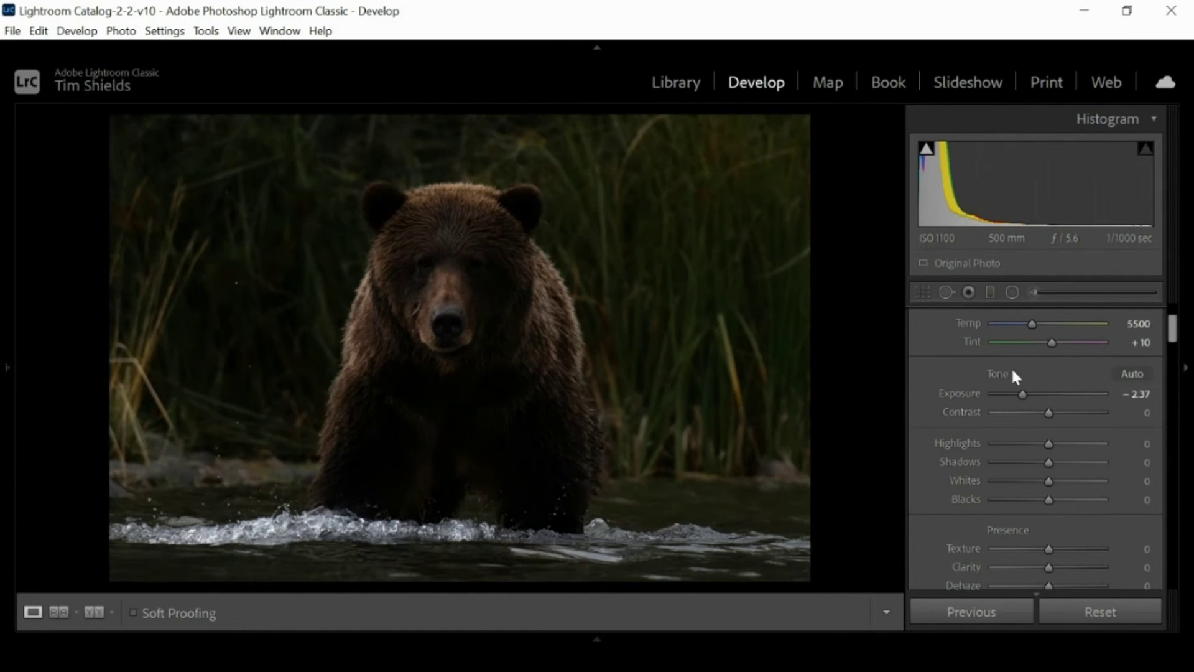
# Draw a radial filter over the bear's head and upper body and set its exposure to 1.44
pyautogui.click(1012, 292)
pyautogui.moveTo(1175, 317); pyautogui.dragTo(1175, 355)
pyautogui.moveTo(454, 324); pyautogui.dragTo(586, 485)
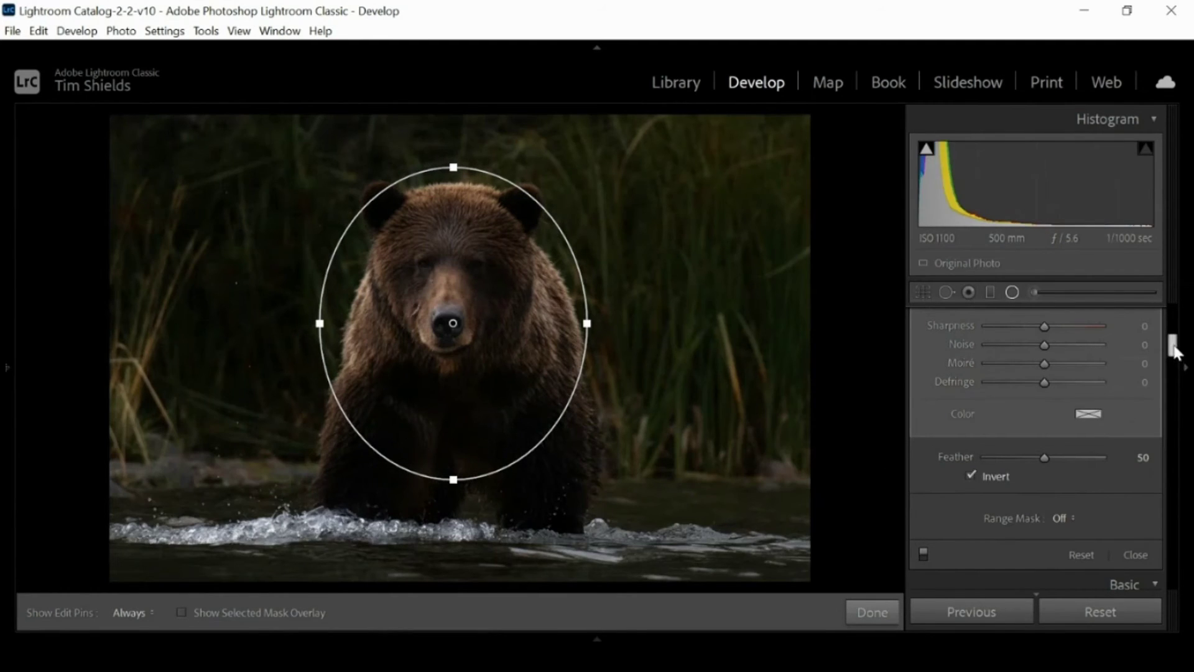
pyautogui.moveTo(1174, 347); pyautogui.dragTo(1173, 321)
pyautogui.moveTo(1056, 414); pyautogui.dragTo(1063, 418)
# Make the radial filter taller and narrower, center it on the bear's whole body, and finish the filter
pyautogui.moveTo(453, 478); pyautogui.dragTo(456, 511)
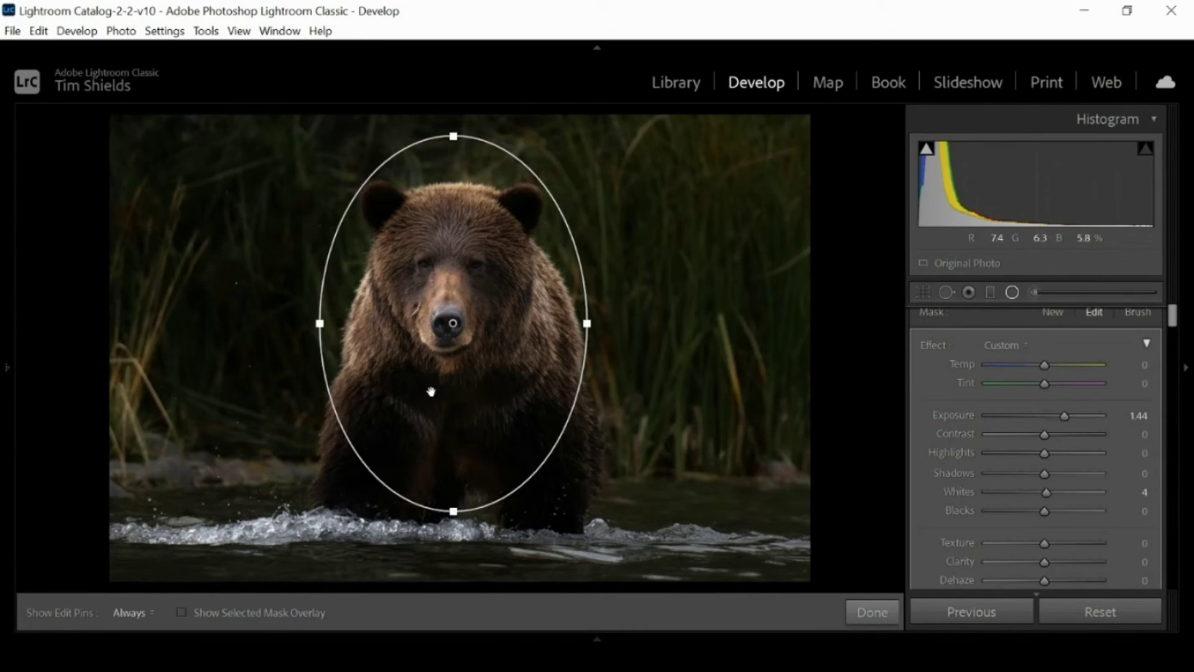
pyautogui.moveTo(454, 323); pyautogui.dragTo(453, 362)
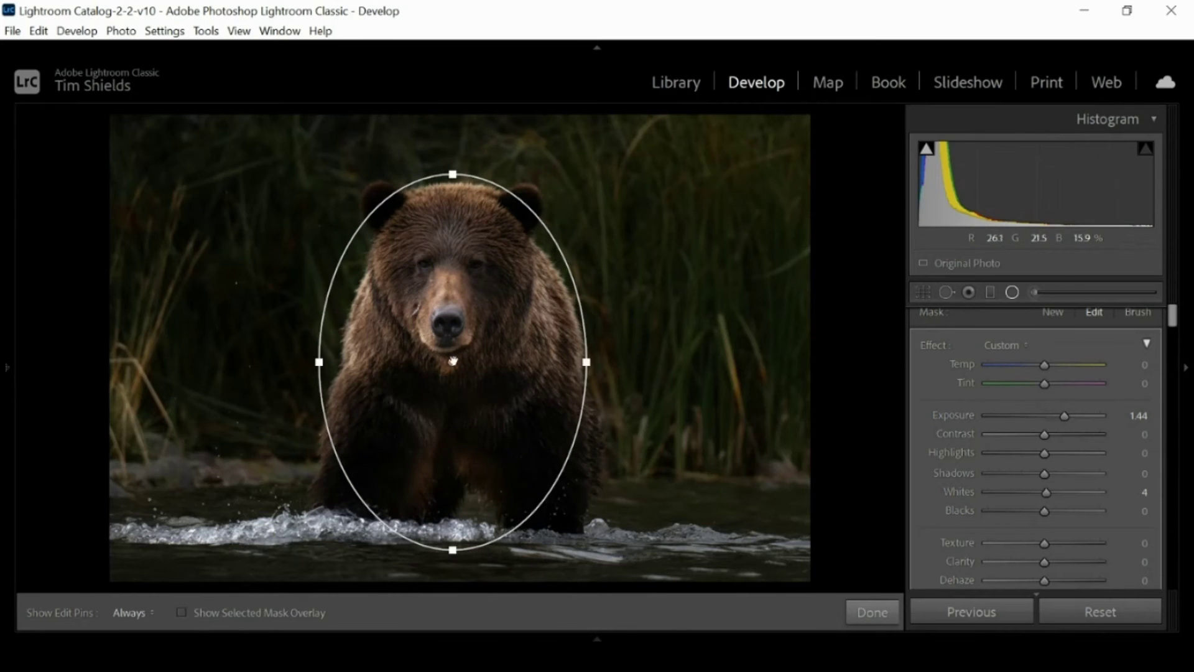
pyautogui.moveTo(580, 367); pyautogui.dragTo(578, 362)
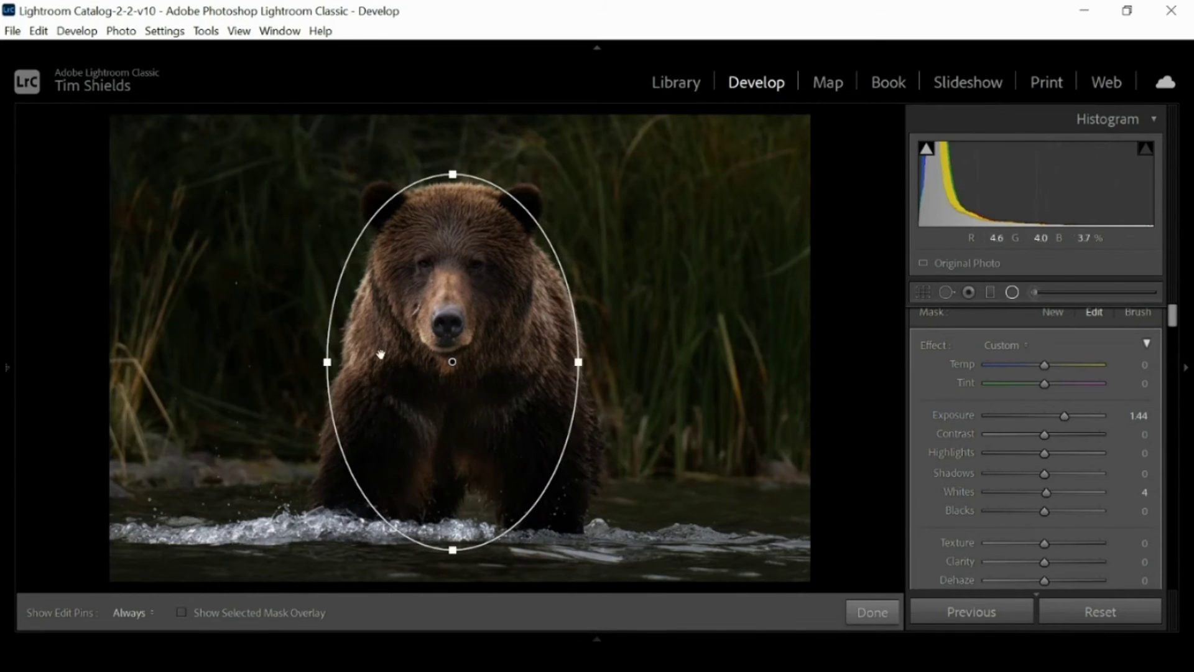
pyautogui.moveTo(328, 363); pyautogui.dragTo(333, 362)
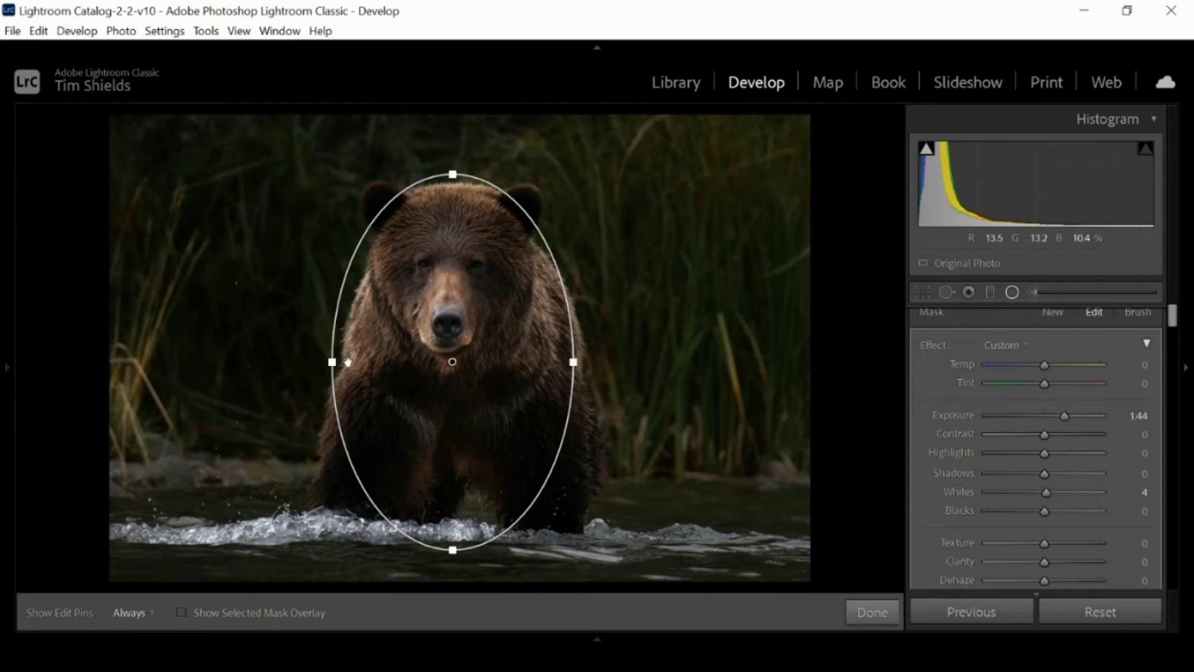
pyautogui.moveTo(453, 364); pyautogui.dragTo(457, 362)
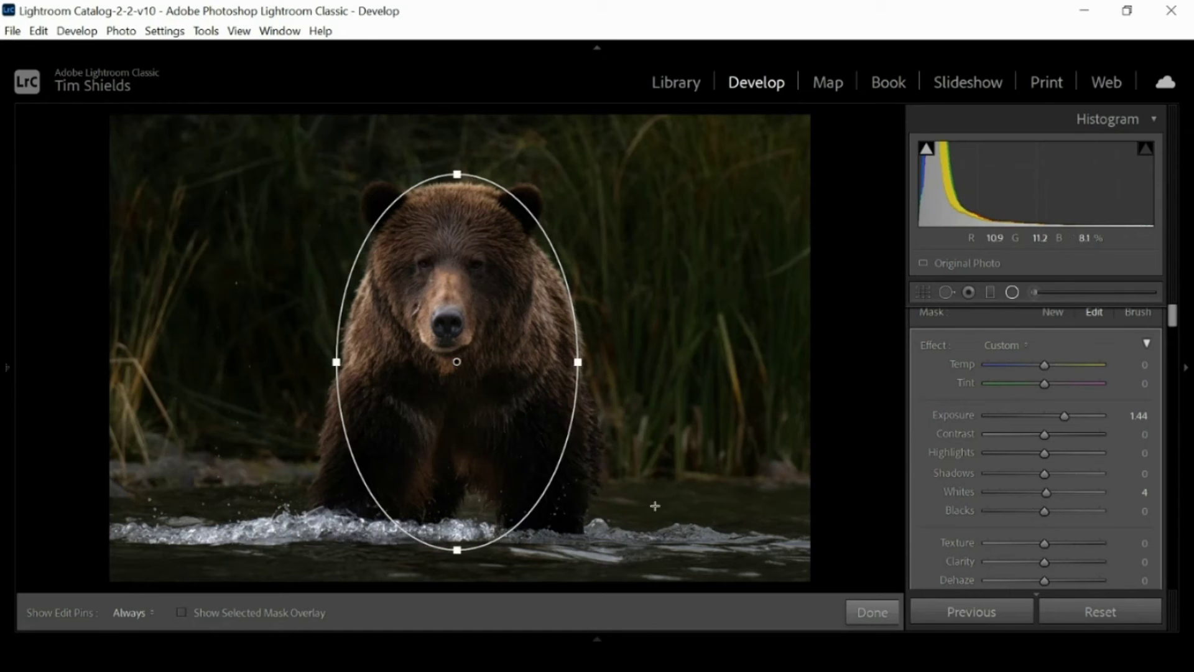
pyautogui.click(859, 611)
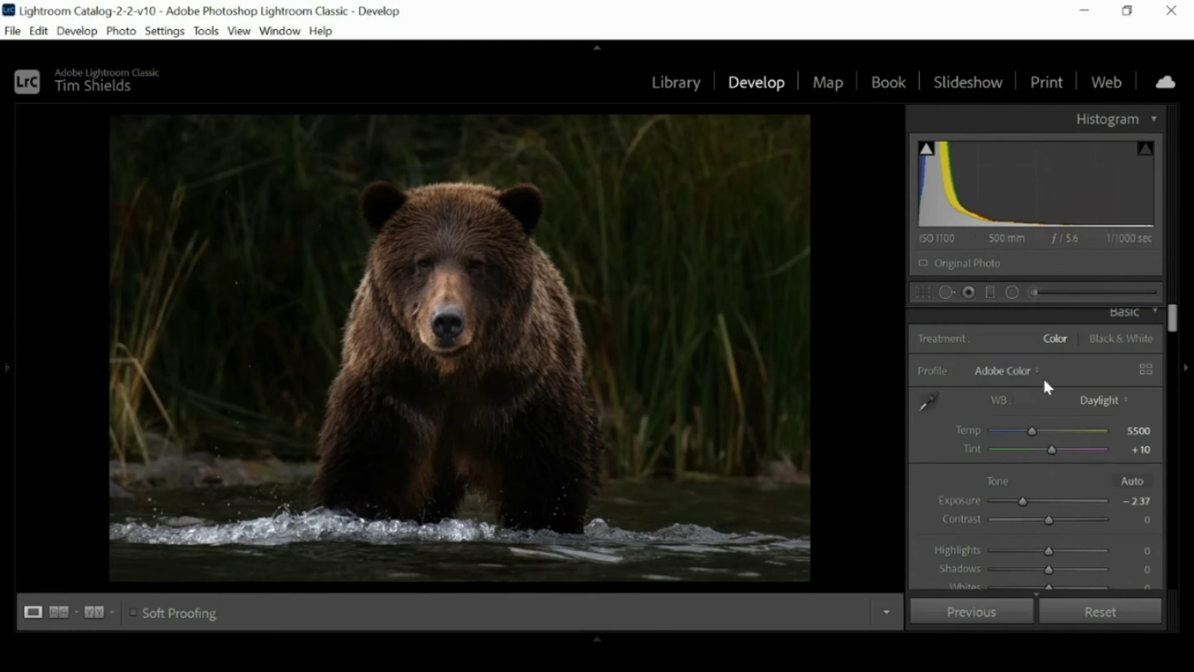
# Paint over the bright grass and shoreline on both sides of the bear with an adjustment brush at exposure -0.33
pyautogui.click(1034, 293)
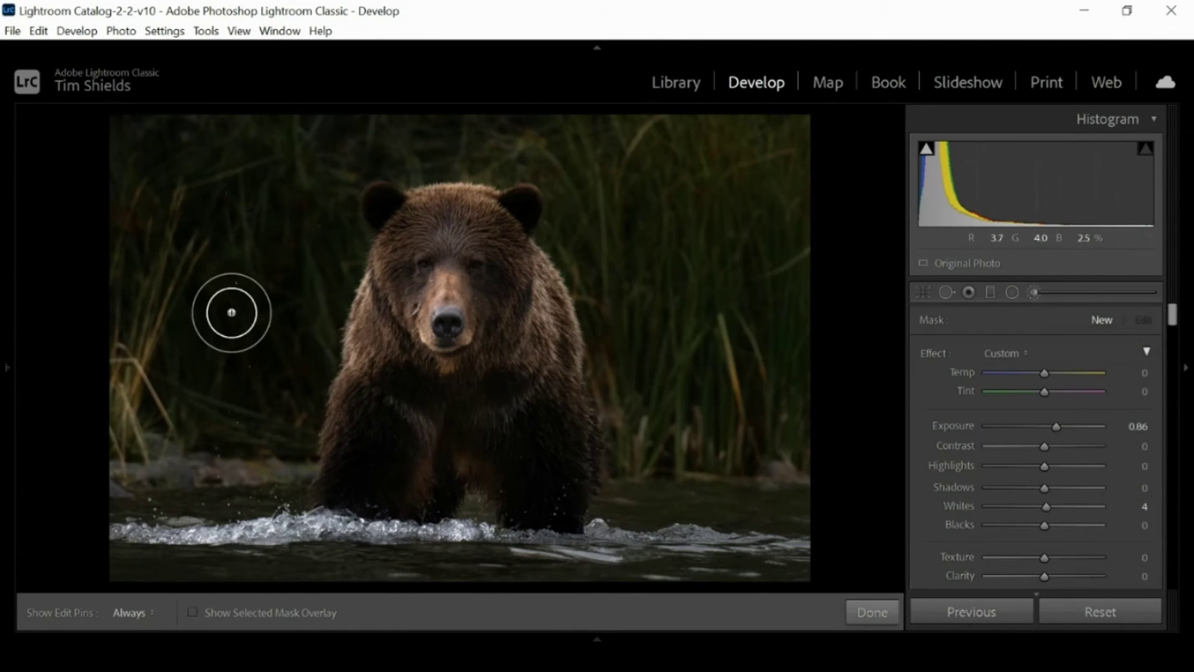
pyautogui.scroll(10, 230, 310)
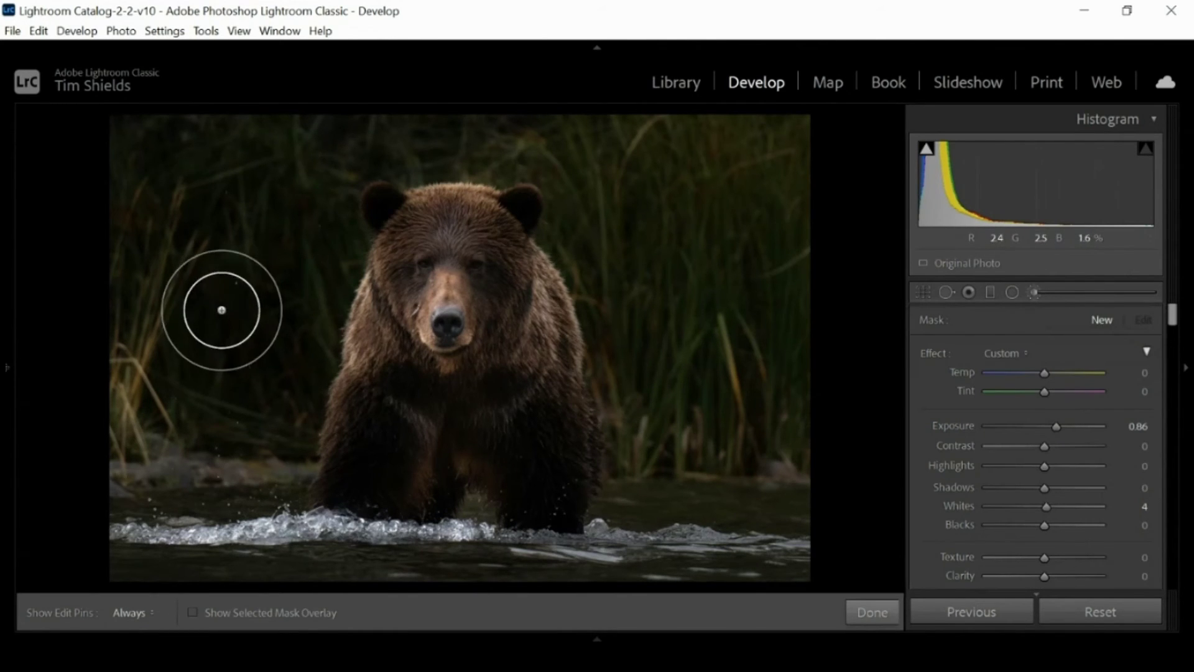
pyautogui.scroll(-5, 219, 303)
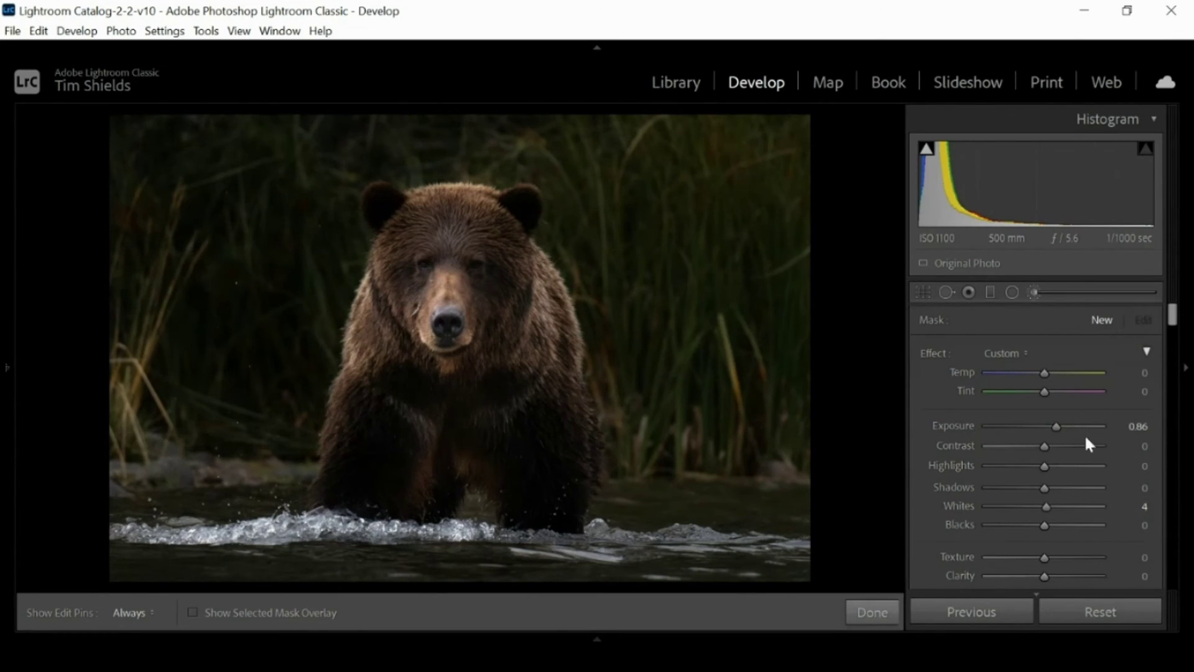
pyautogui.moveTo(1056, 428); pyautogui.dragTo(1037, 432)
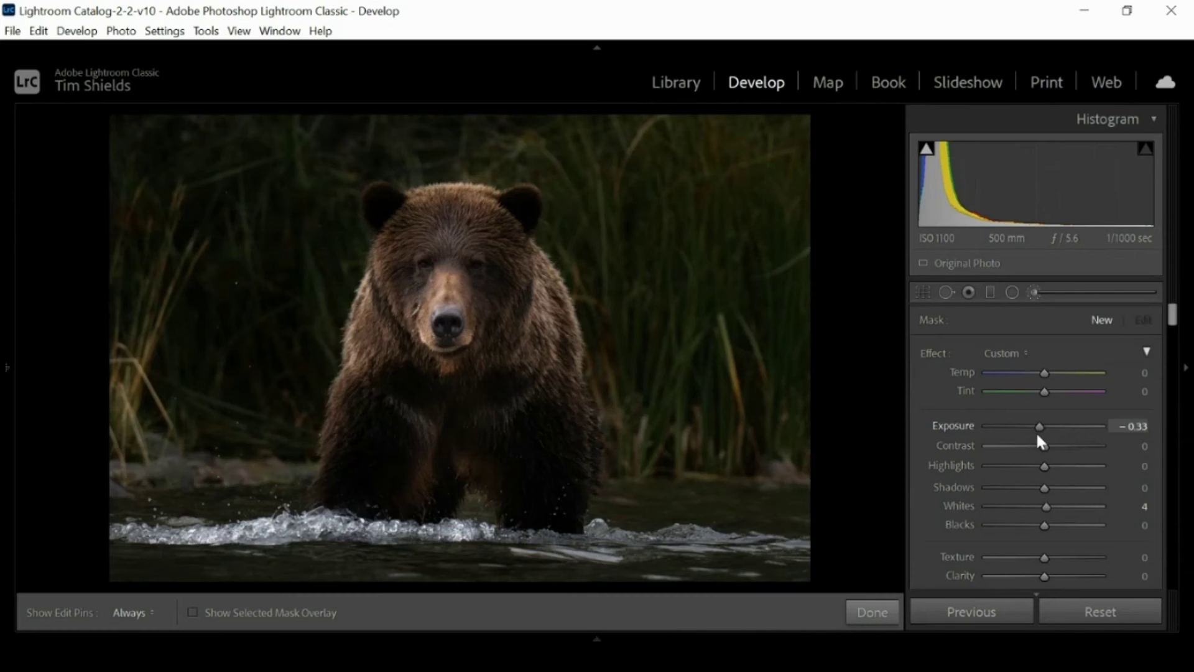
pyautogui.press('h')
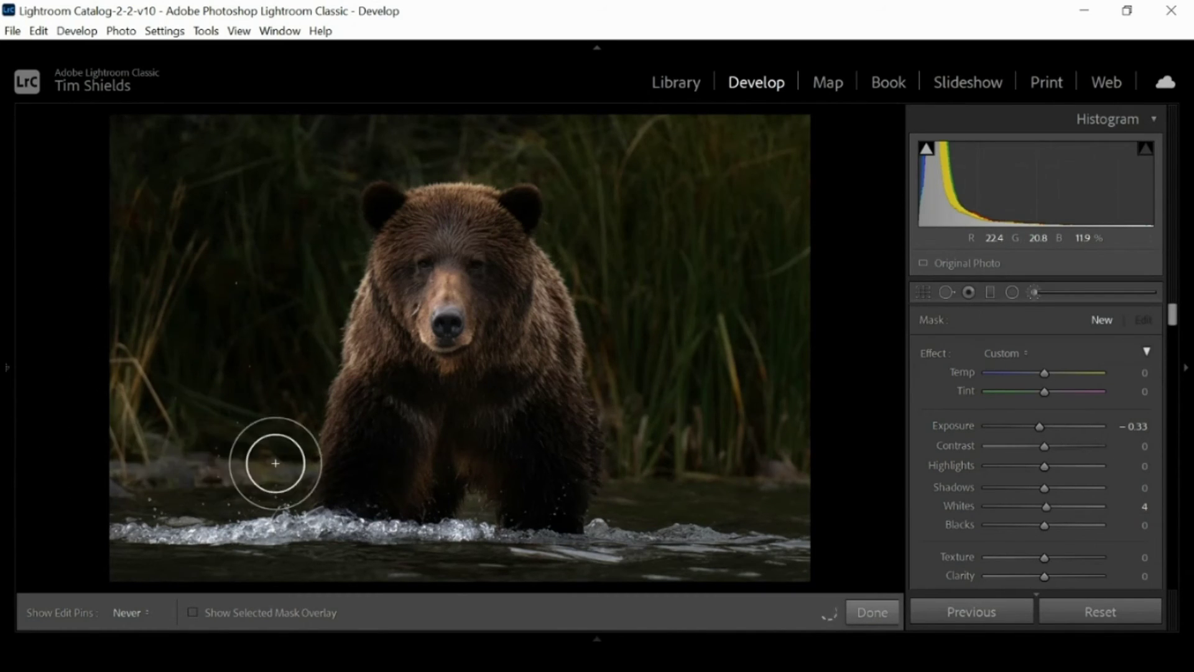
pyautogui.press('h')
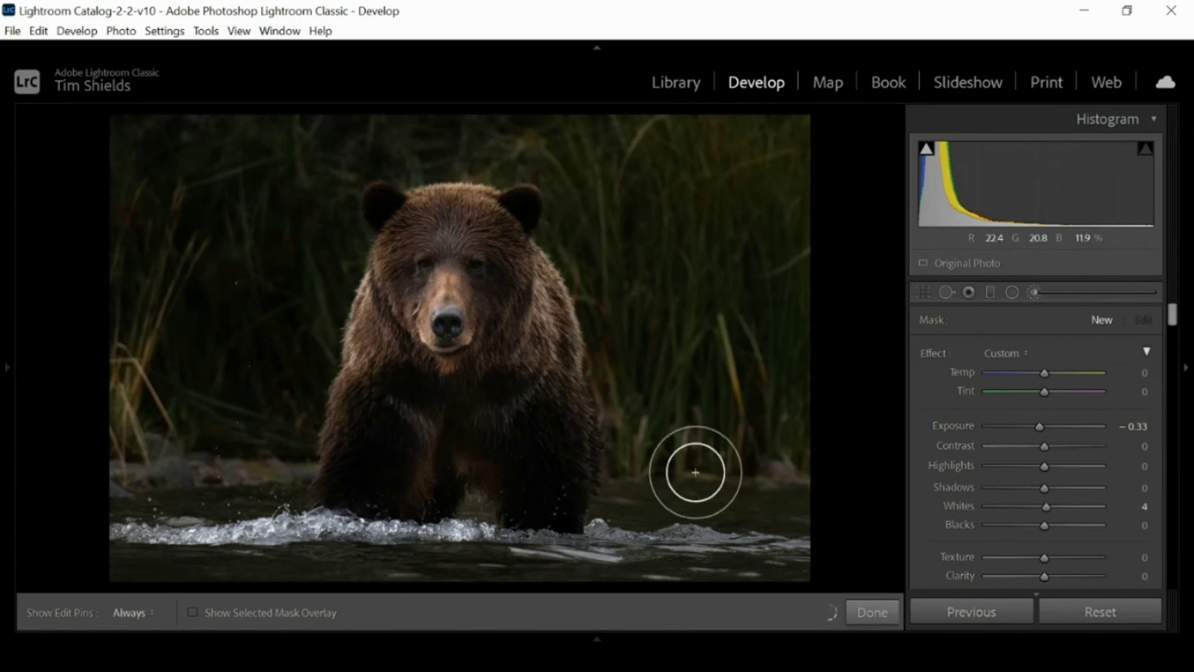
pyautogui.press('h')
pyautogui.moveTo(683, 469); pyautogui.dragTo(614, 354)
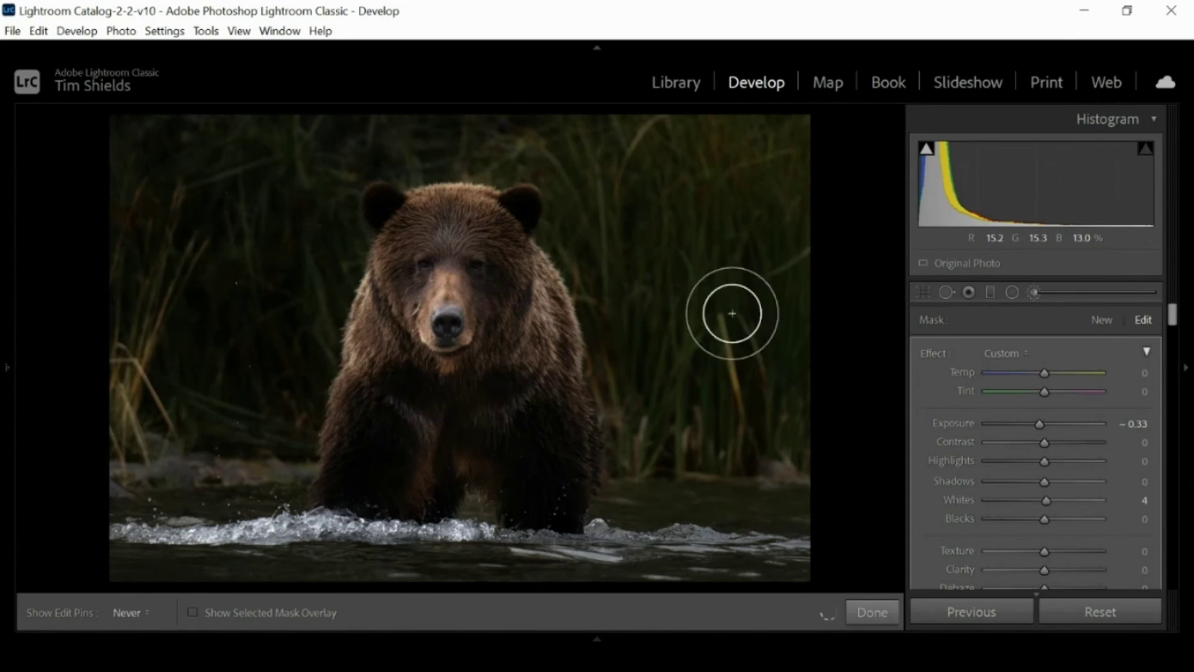
pyautogui.press('h')
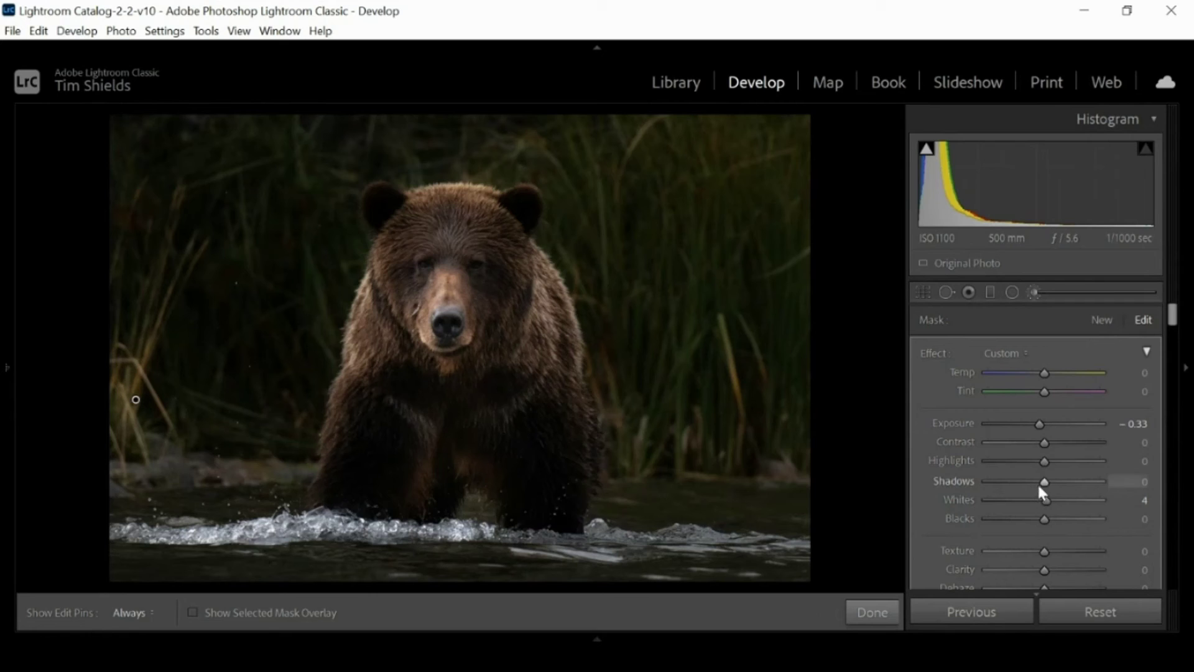
# Set the brush mask's highlights to -80 and whites to -59, and finish the brush adjustment
pyautogui.moveTo(1049, 472); pyautogui.dragTo(999, 468)
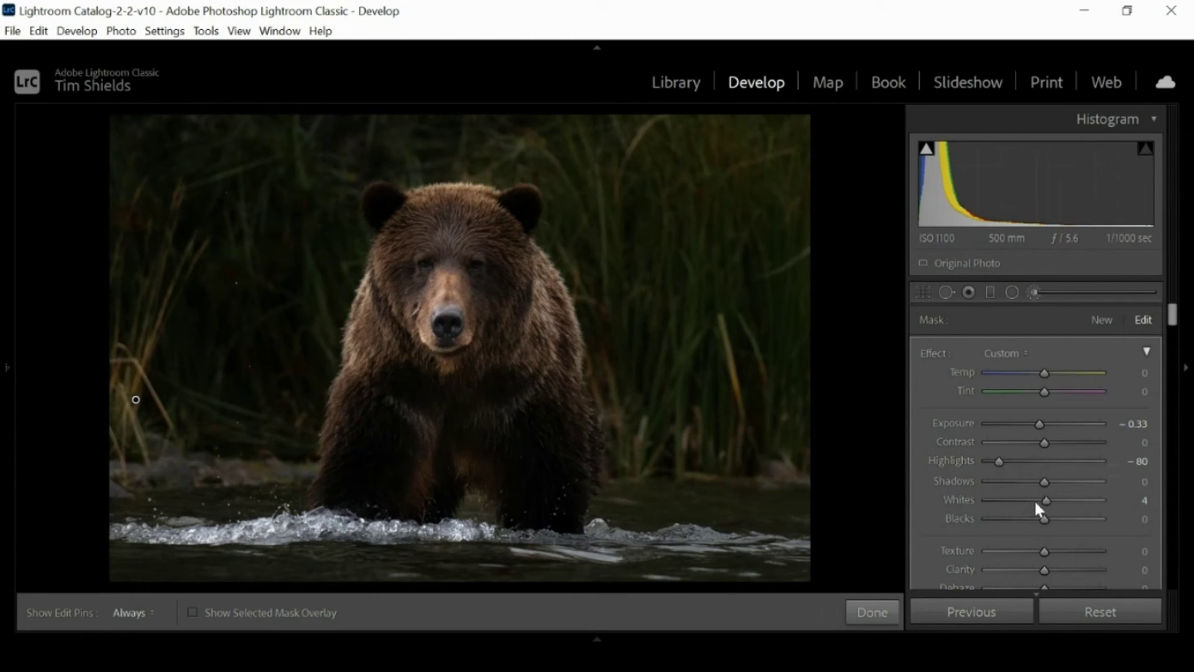
pyautogui.moveTo(1051, 502); pyautogui.dragTo(1012, 502)
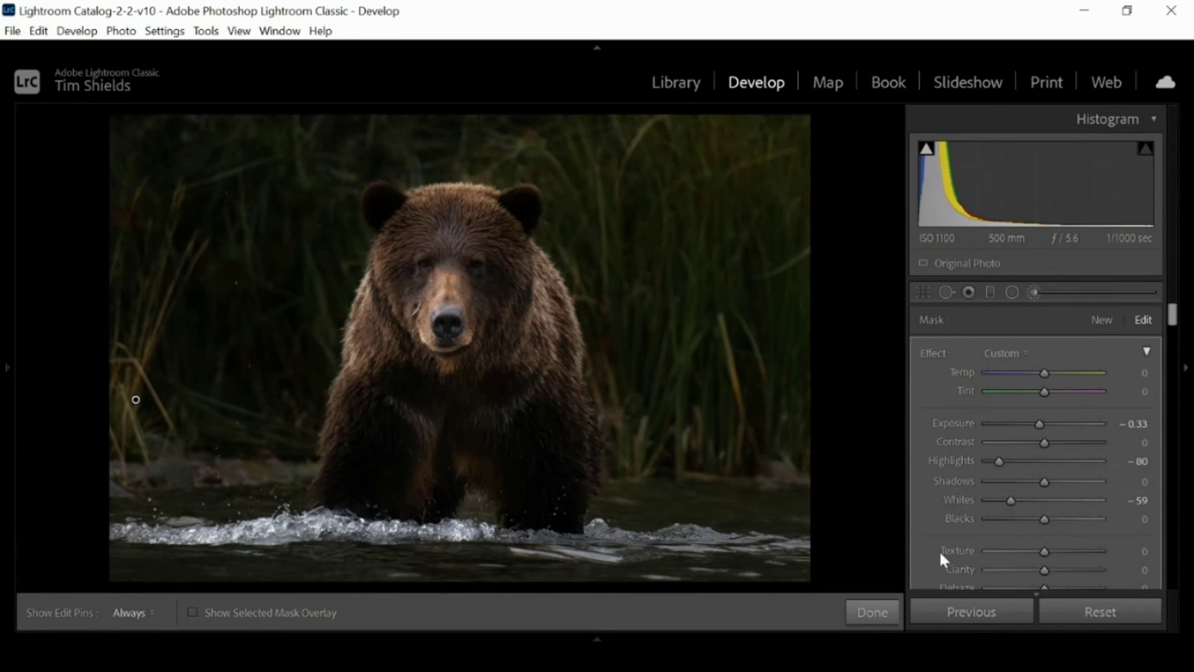
pyautogui.click(872, 612)
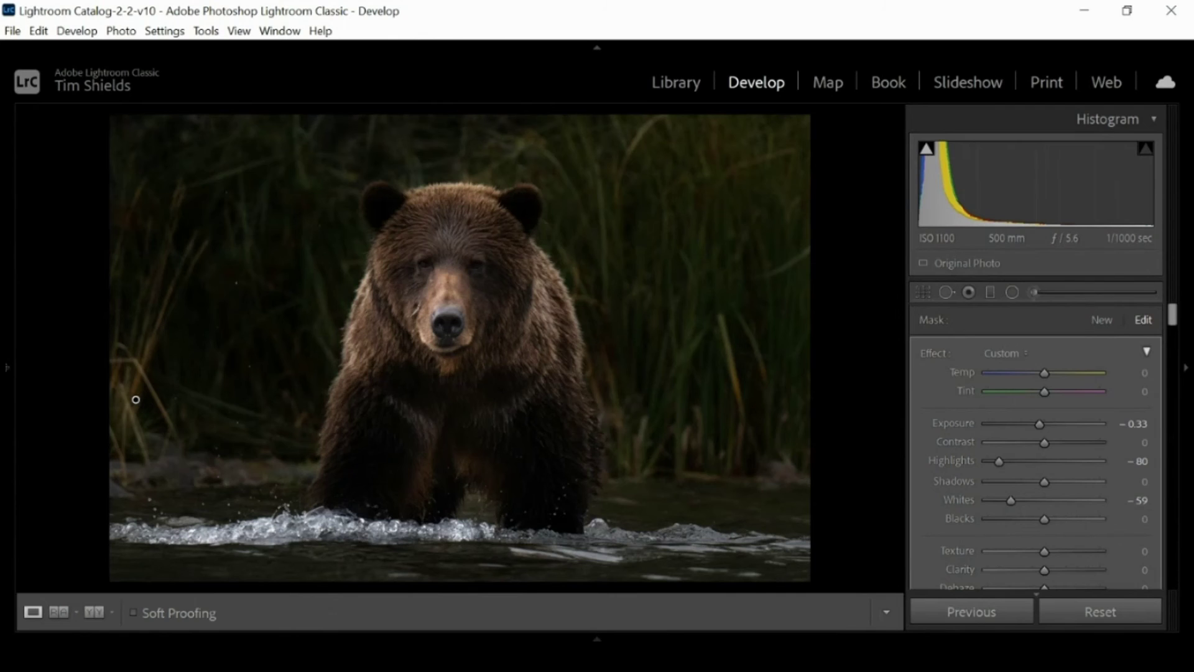
# Compare the edit with the original using the side-by-side before and after view, and by resetting all settings and undoing the reset
pyautogui.click(92, 613)
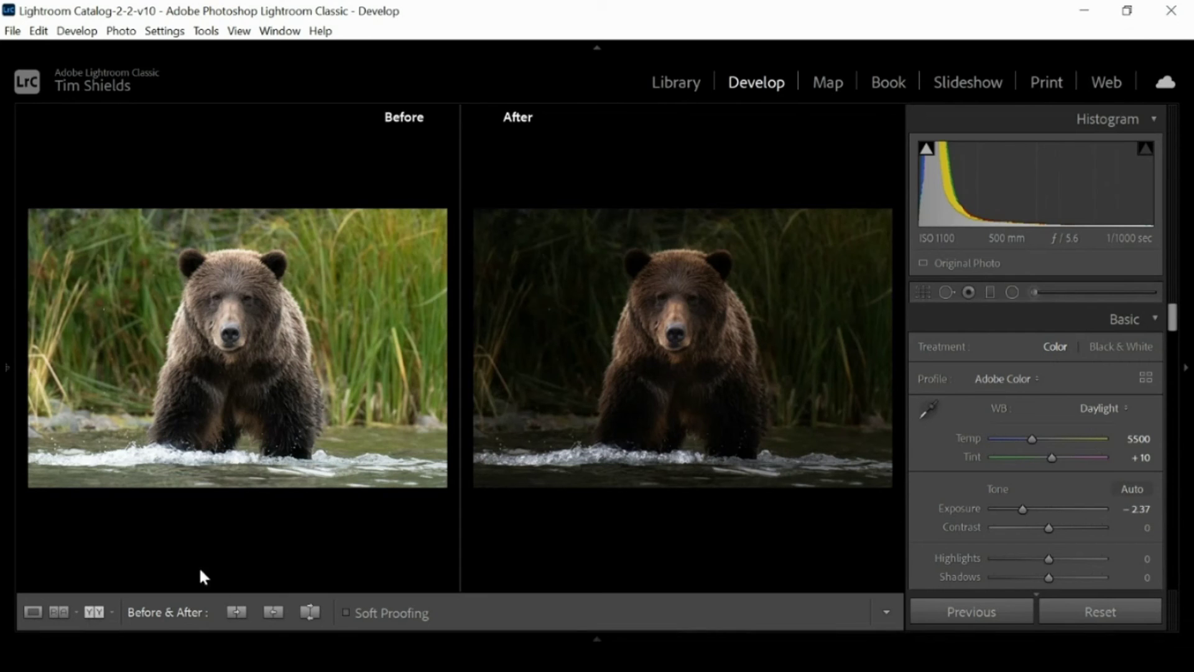
pyautogui.click(33, 615)
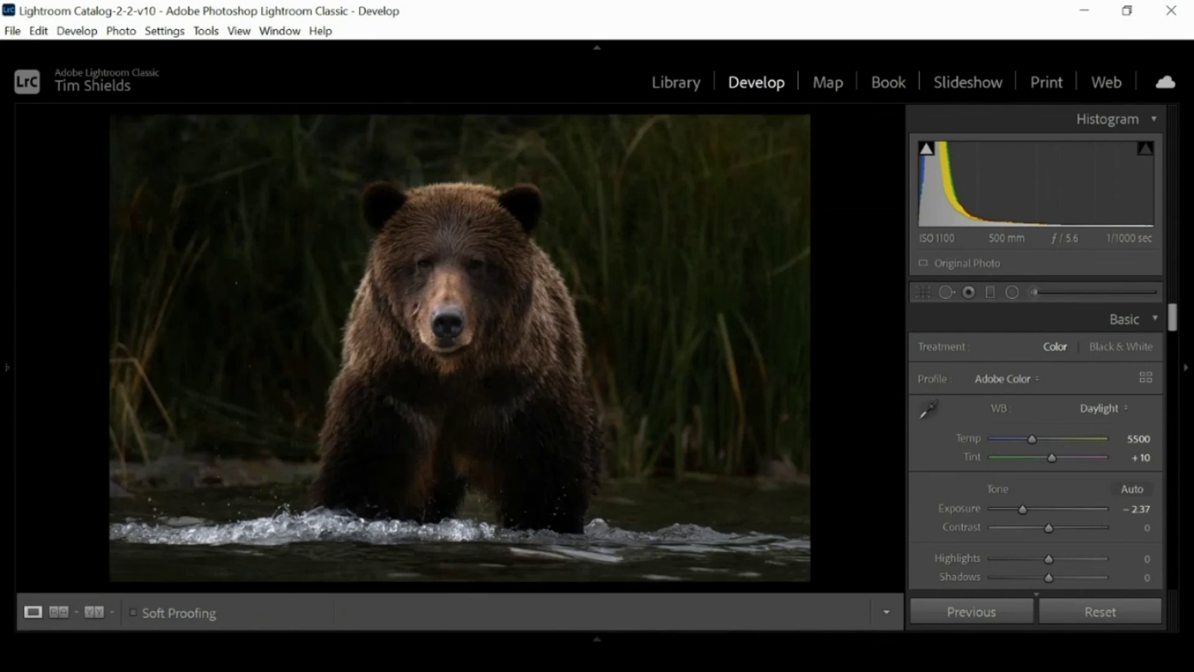
pyautogui.click(1102, 614)
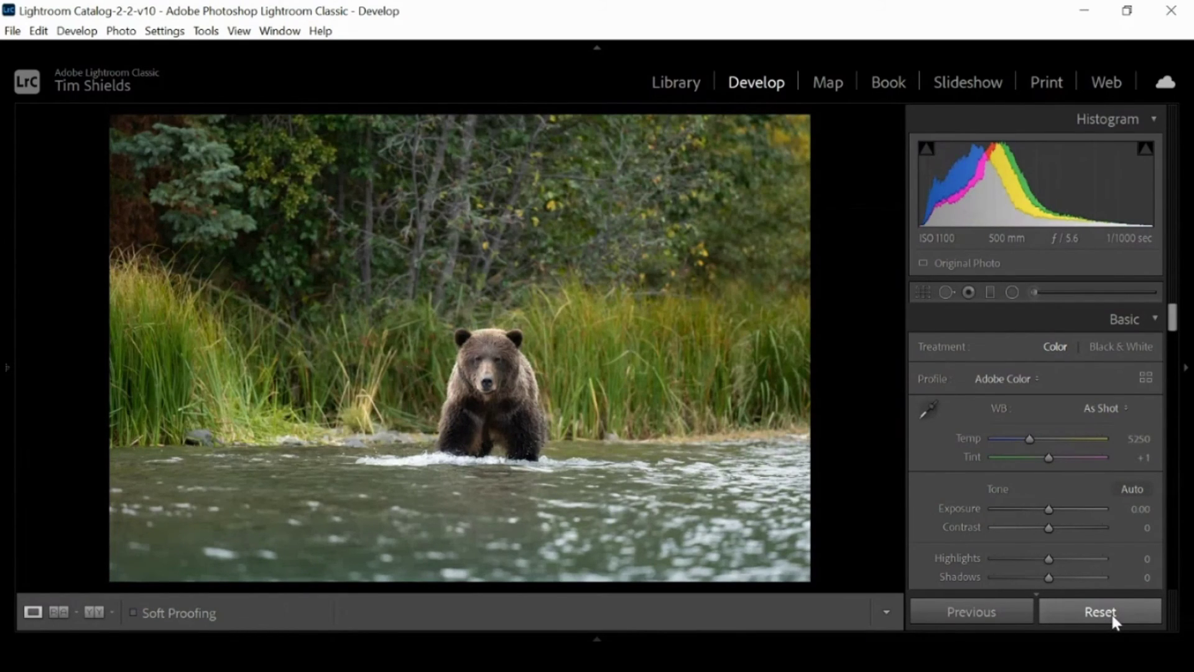
pyautogui.hotkey('ctrl', 'z')
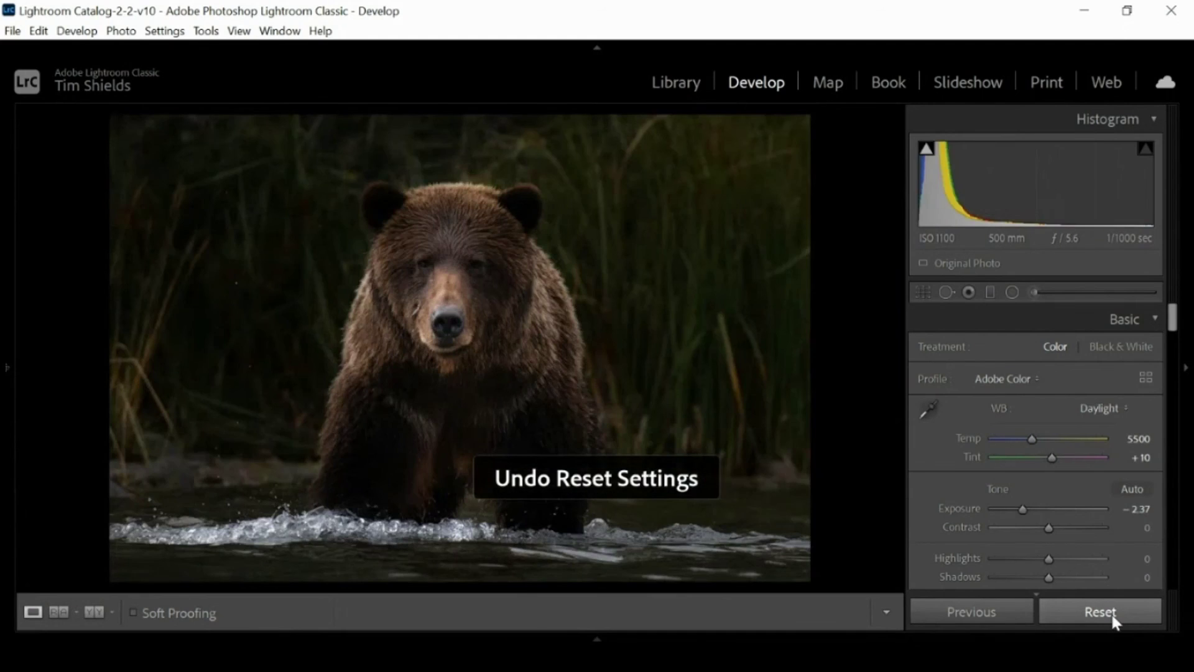